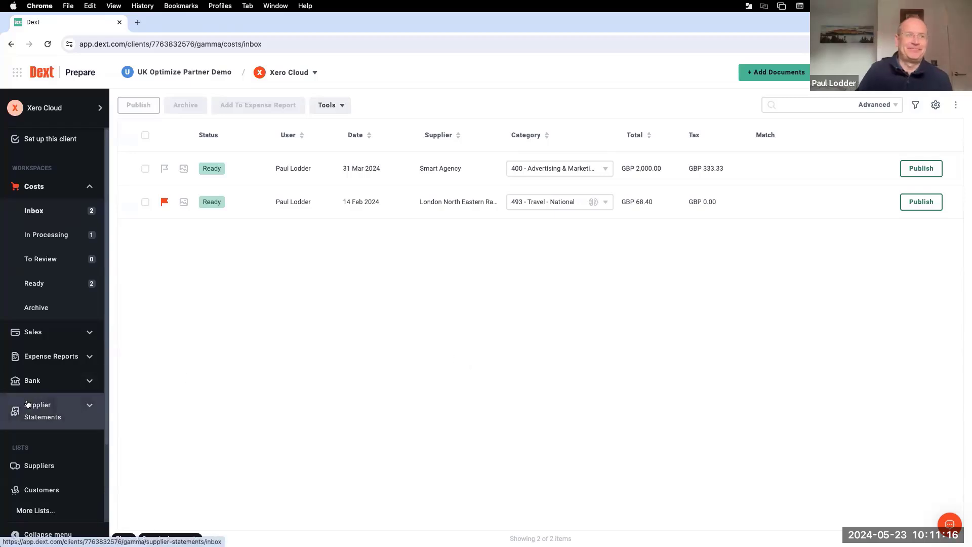
Step: Open the Xero integration settings and try to turn on automatic publishing for all items
scroll(28, 402, "down", 3)
left_click(89, 461)
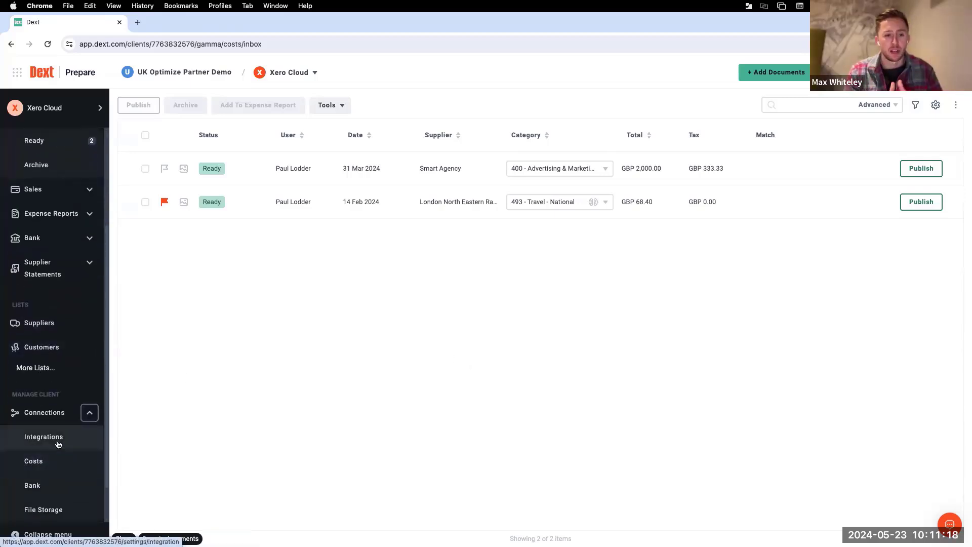
left_click(56, 443)
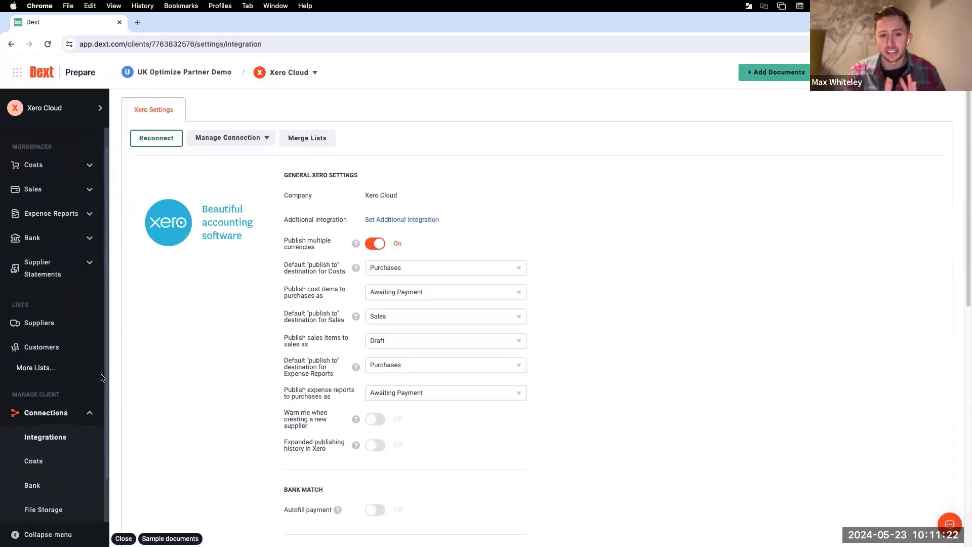
scroll(187, 380, "down", 6)
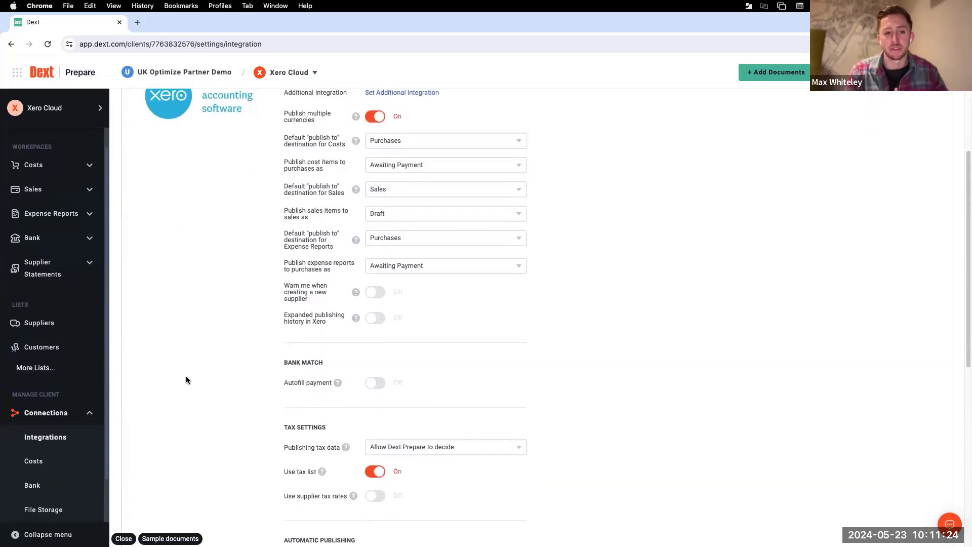
scroll(186, 380, "down", 4)
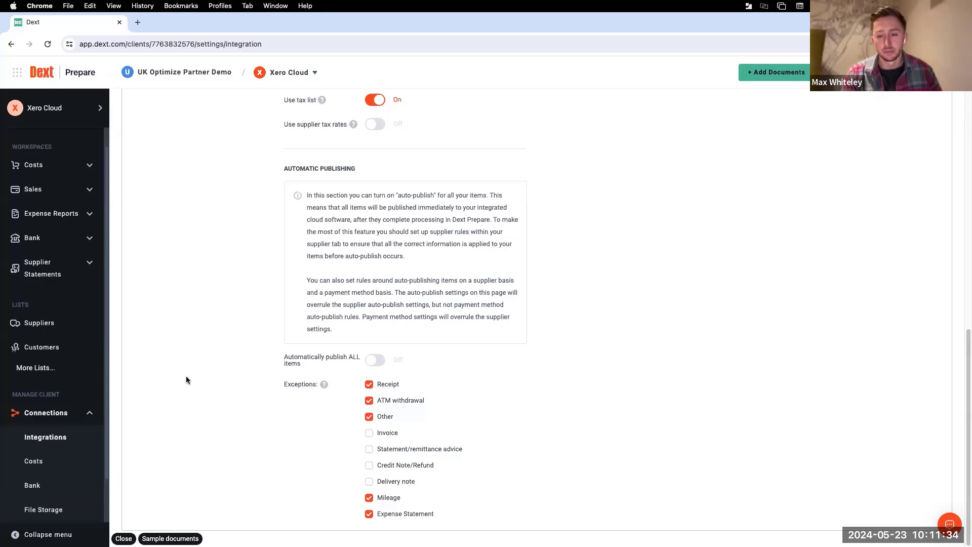
left_click(375, 361)
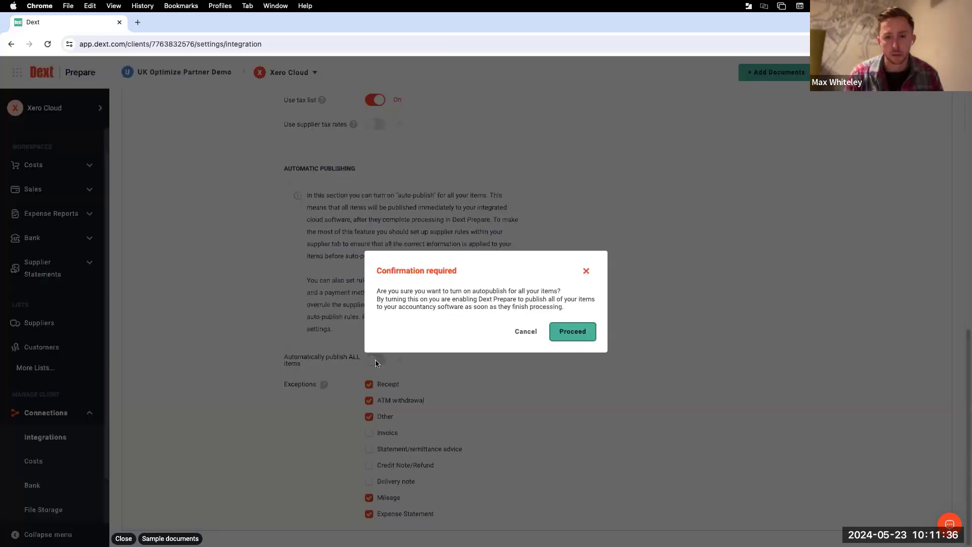
left_click(526, 332)
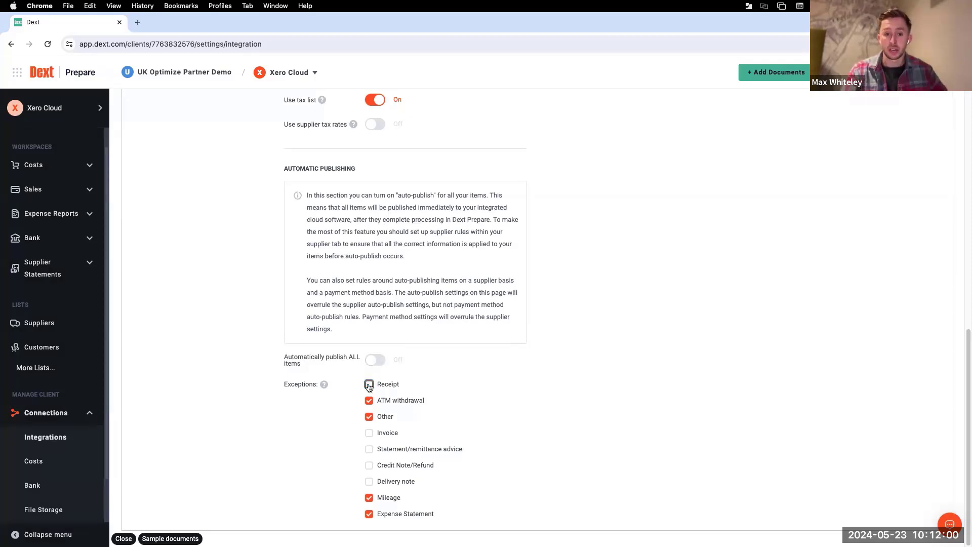
Step: Set the automatic publishing exceptions to exclude Receipt and include Delivery note and Statement/remittance advice, keeping ATM withdrawal included
left_click(369, 399)
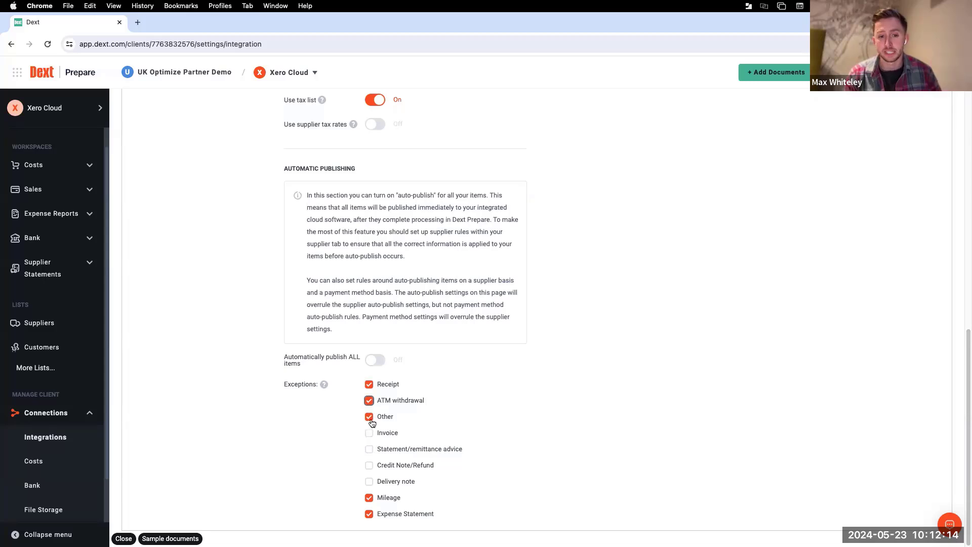
left_click(369, 384)
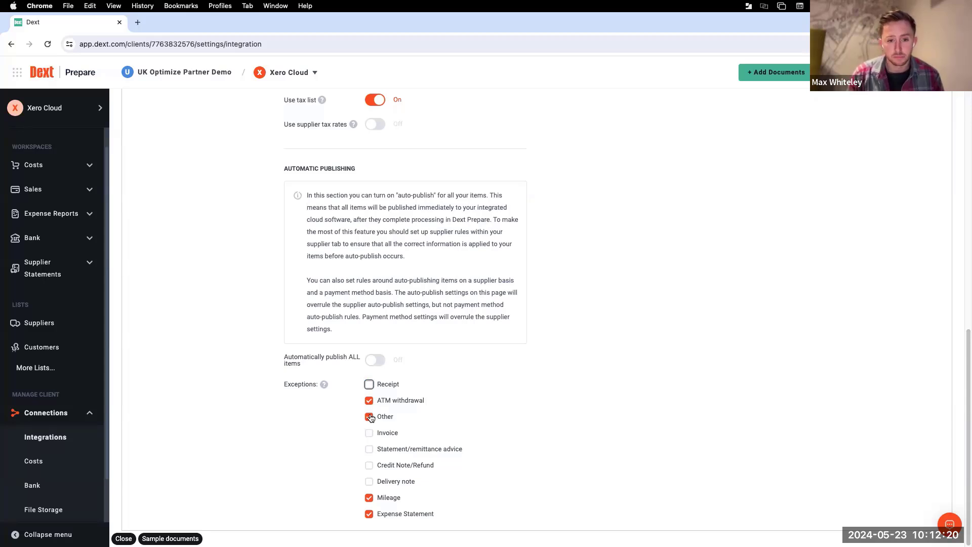
left_click(369, 481)
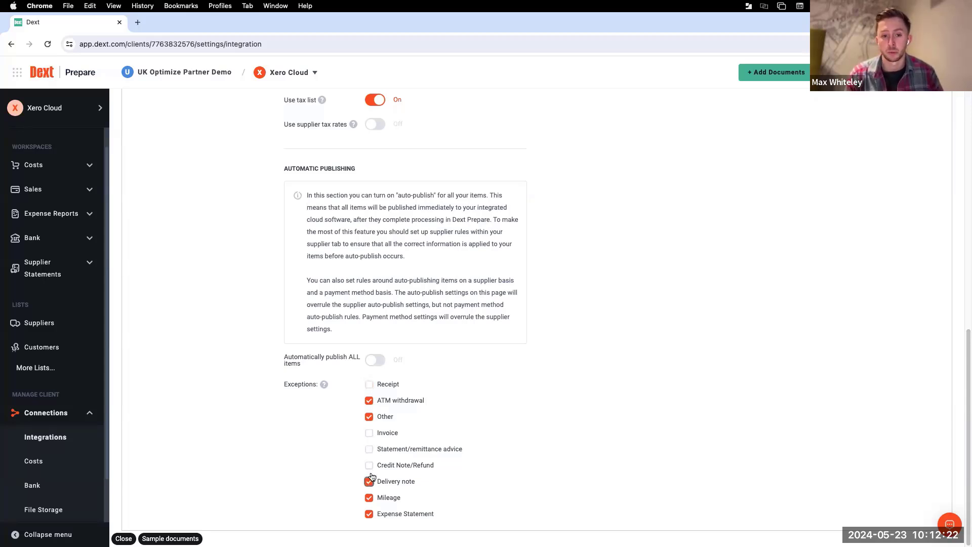
left_click(370, 449)
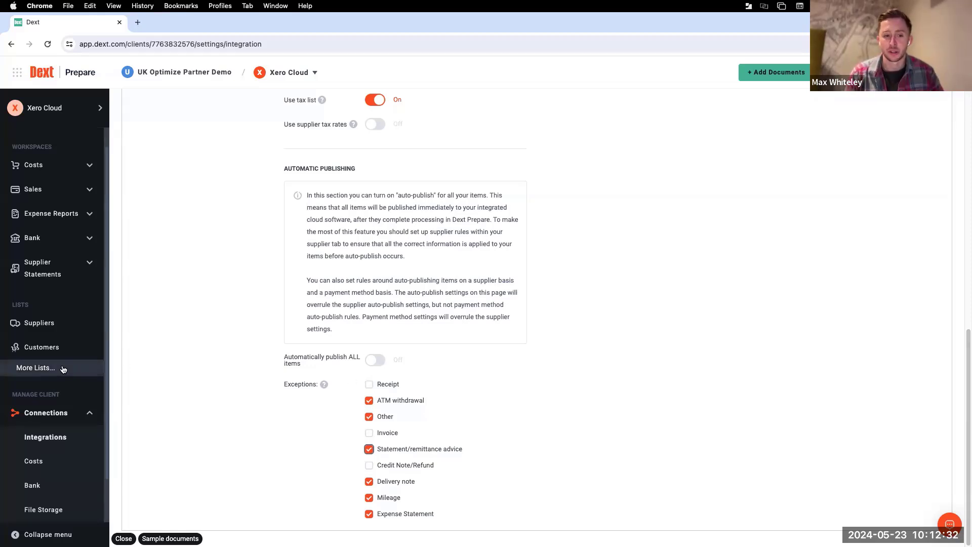
Step: Open the supplier list and find the auto-publish setting for Oranges Demo Co
left_click(46, 369)
scroll(45, 354, "down", 1)
left_click(43, 299)
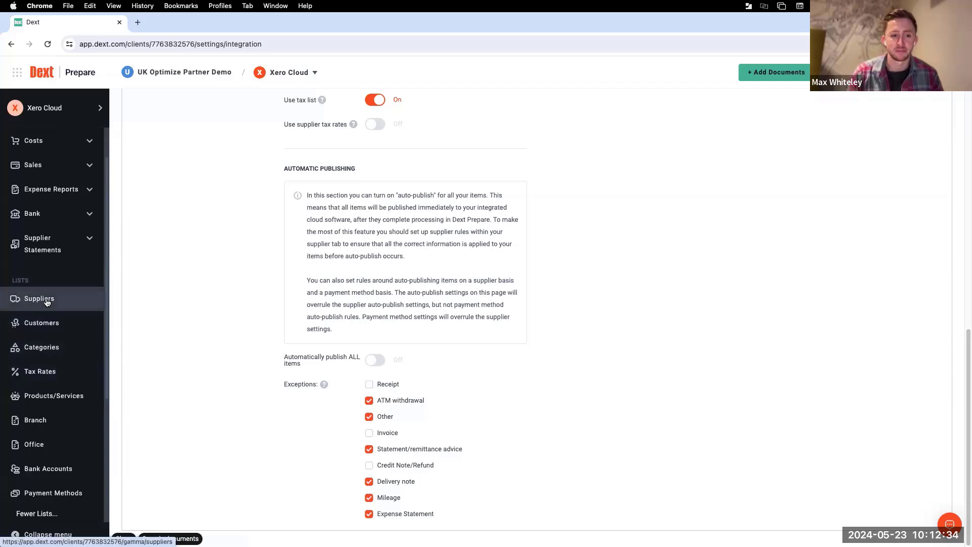
scroll(337, 362, "down", 6)
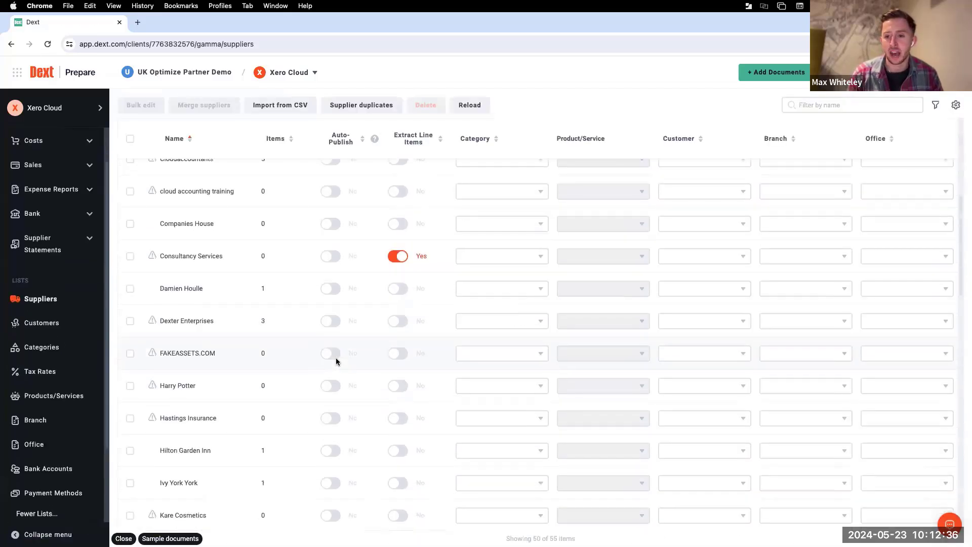
scroll(337, 363, "down", 4)
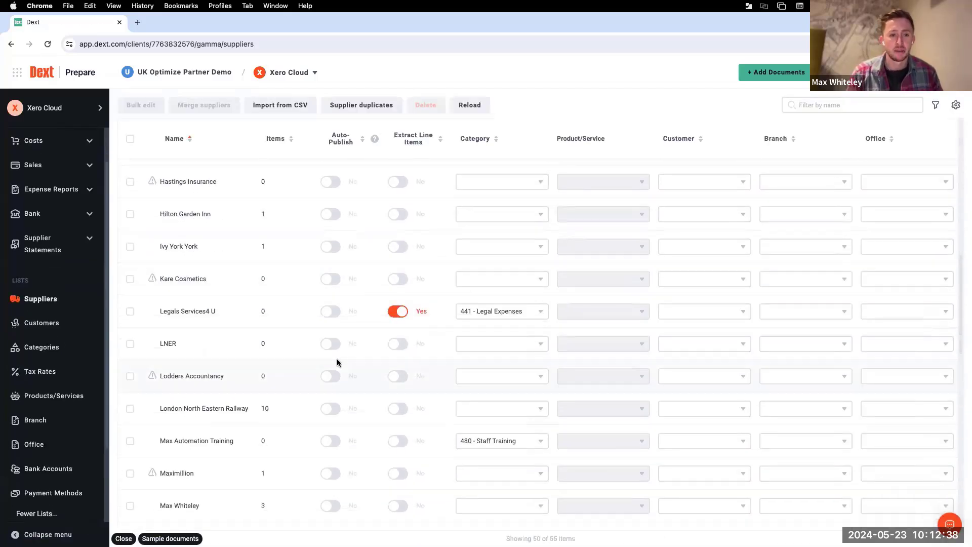
scroll(336, 358, "down", 6)
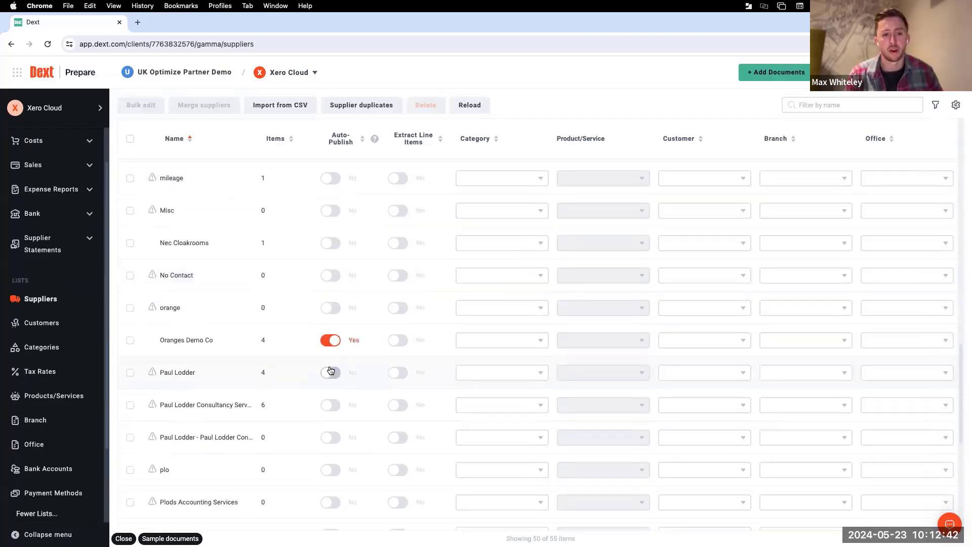
Step: Try toggling auto-publish for Oranges Demo Co and the supplier directly beneath it
left_click(331, 341)
left_click(332, 341)
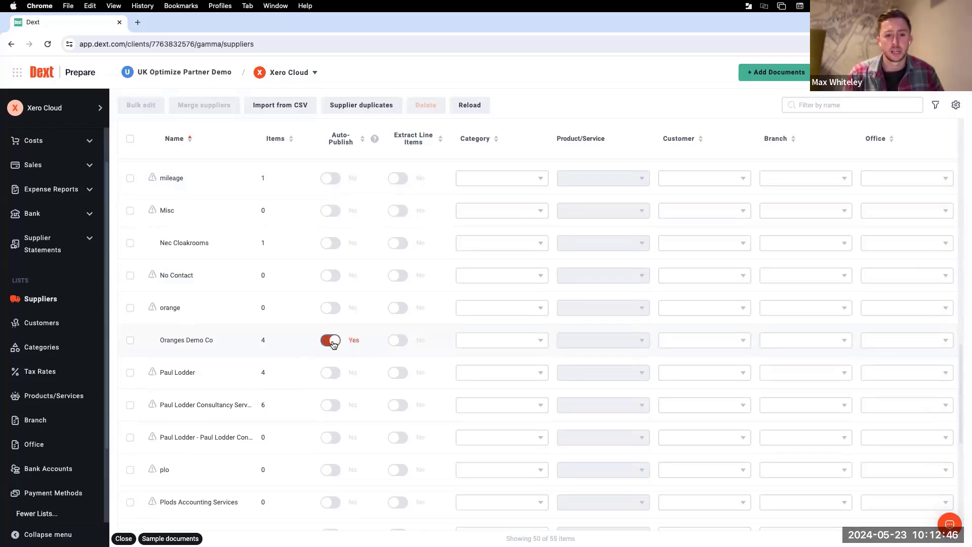
left_click(332, 371)
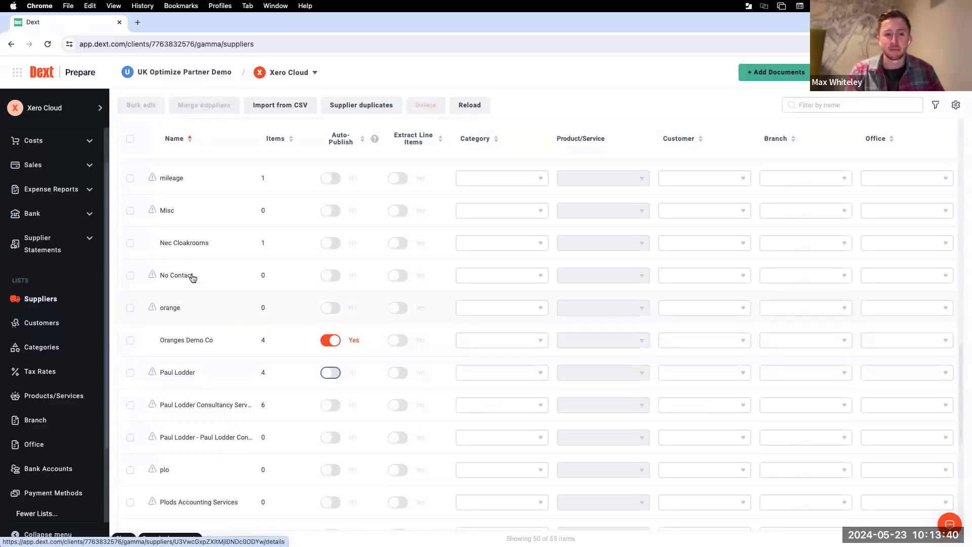
Step: Upload 133.pdf from the Desktop to Costs as one document per file, with the first listed person as document owner
left_click(89, 140)
left_click(60, 165)
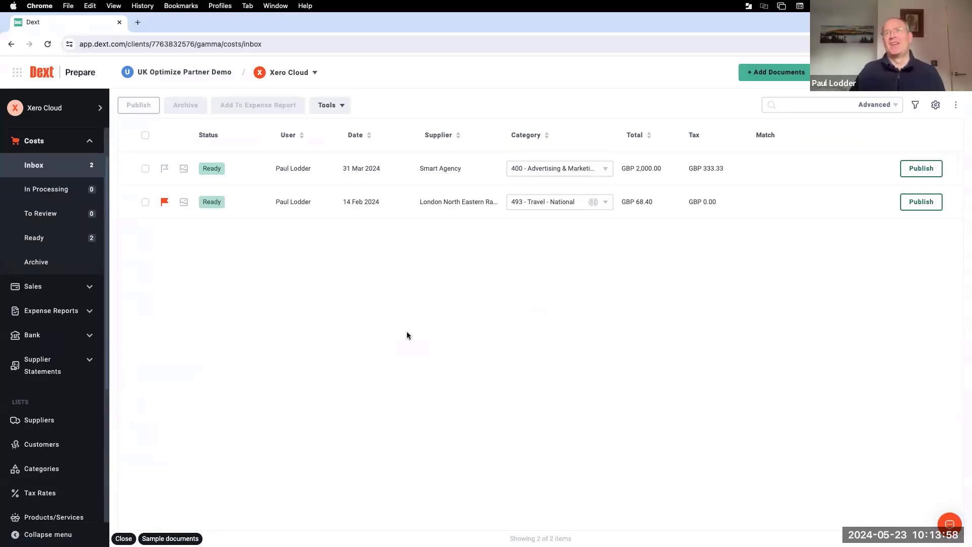
left_click(765, 74)
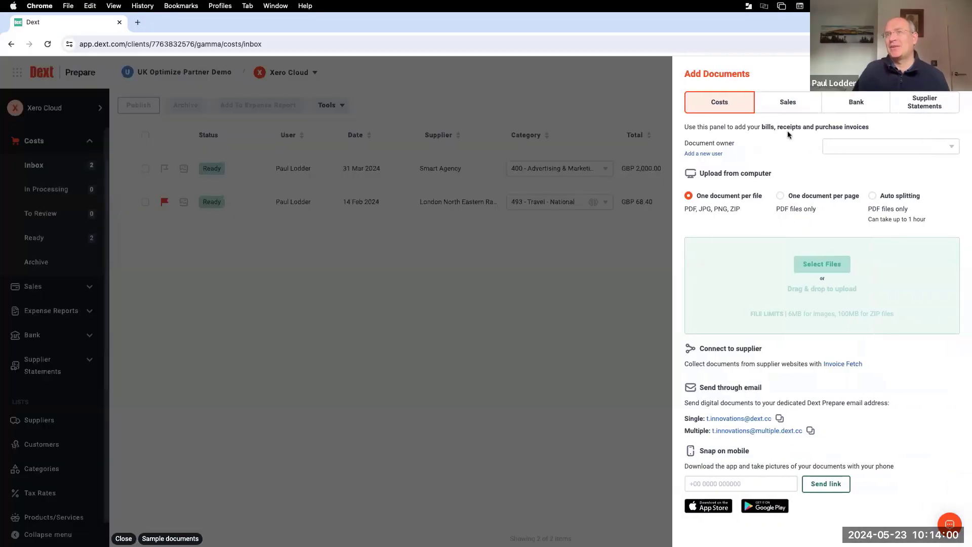
left_click(904, 151)
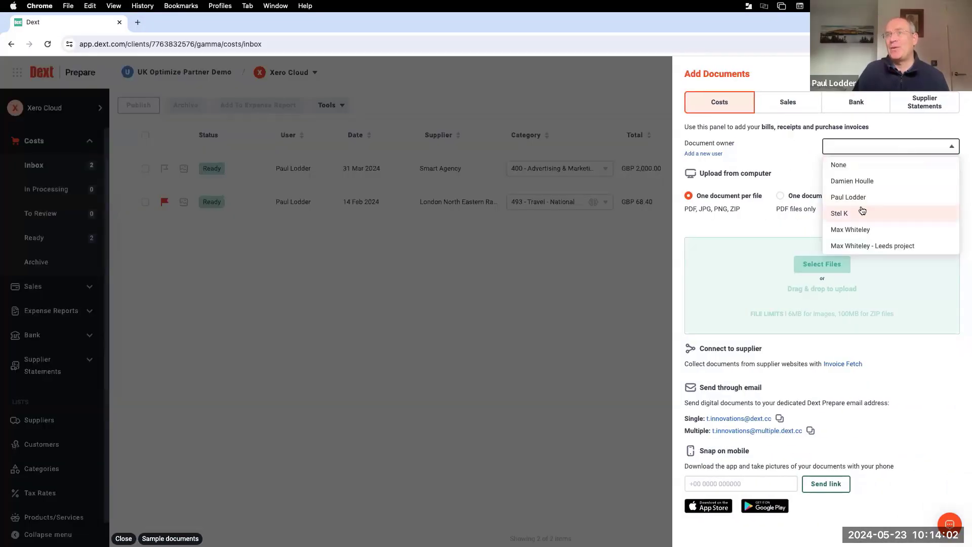
left_click(865, 182)
left_click(822, 264)
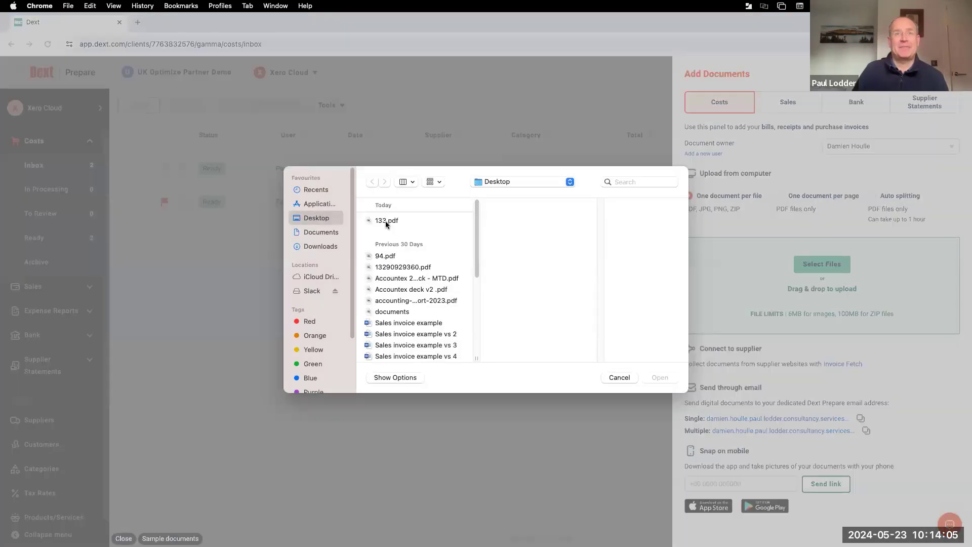
left_click(384, 221)
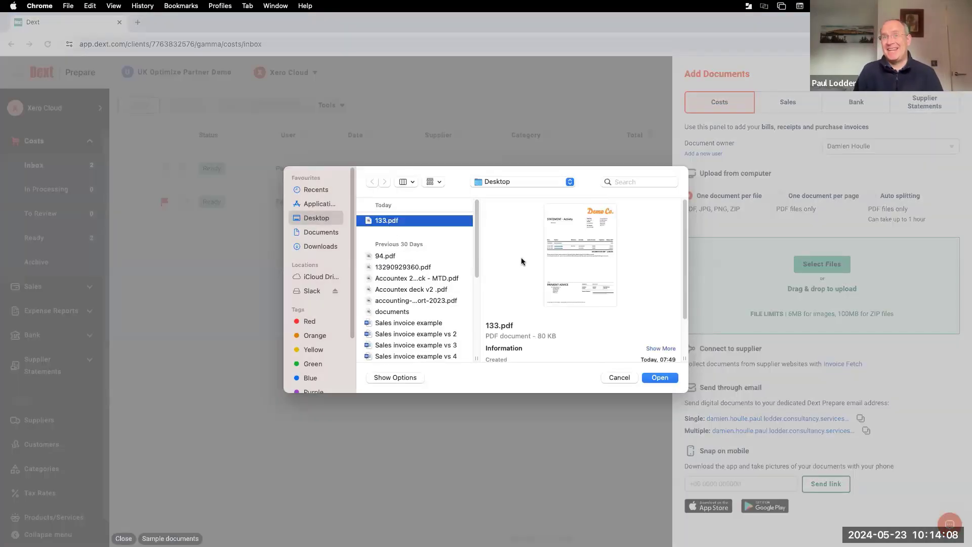
left_click(657, 377)
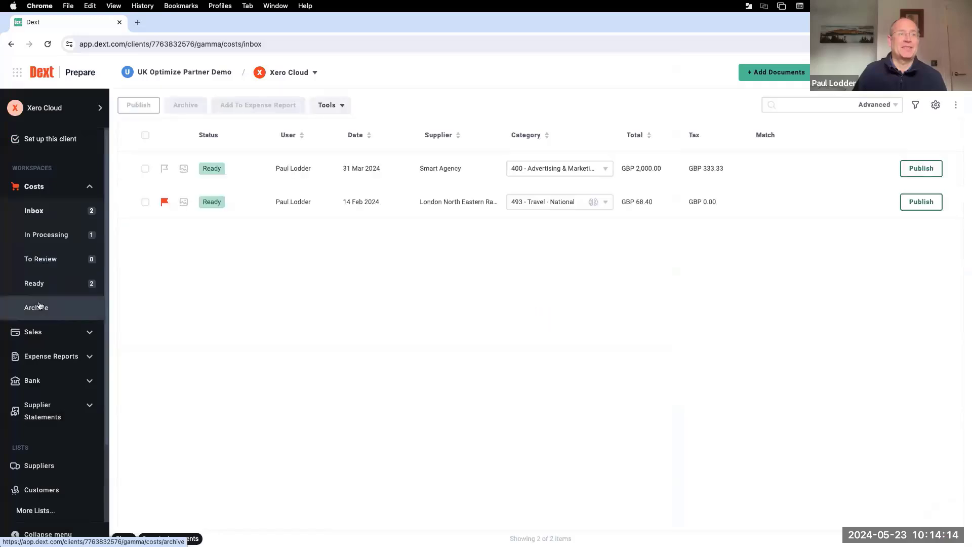
Step: Open the archived Oranges Demo Co item dated 31 May 2024 and view its activity history
left_click(37, 308)
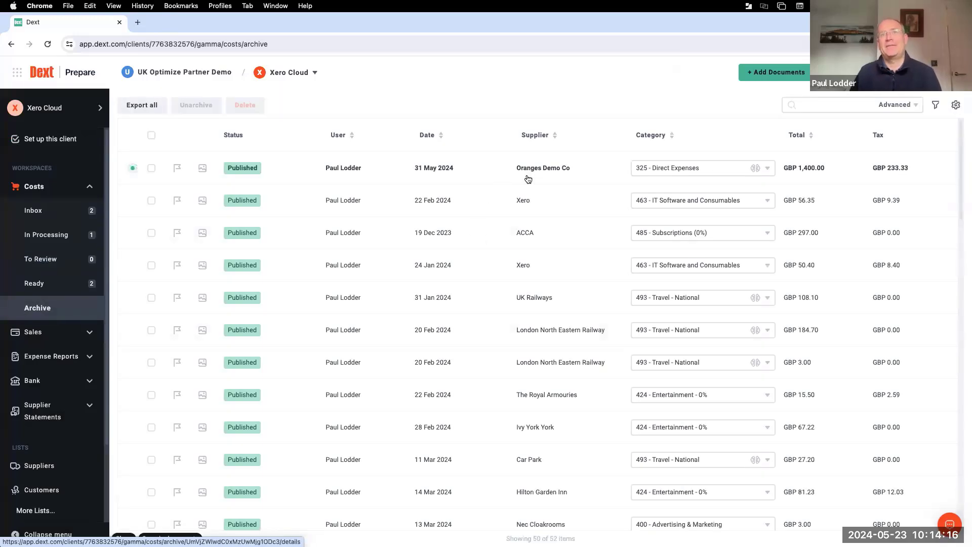
left_click(329, 167)
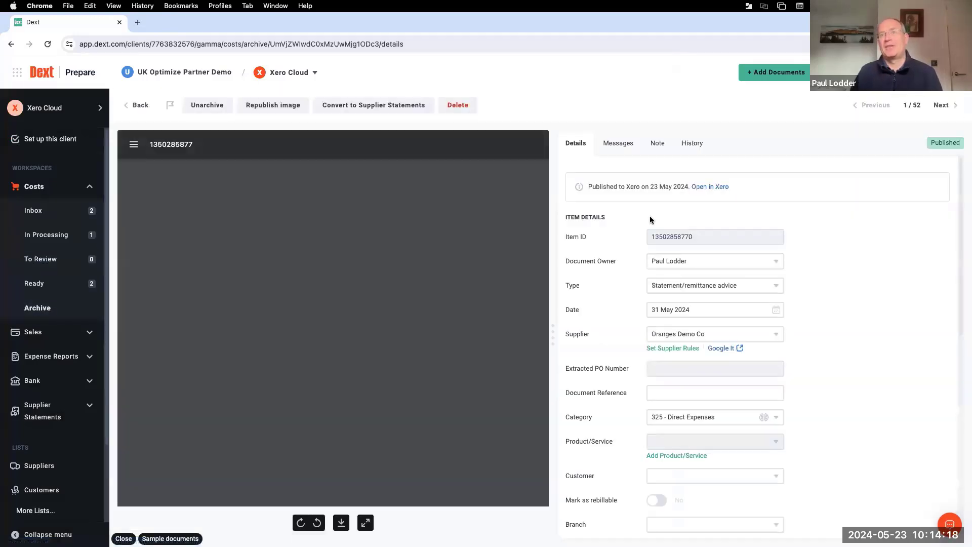
left_click(694, 143)
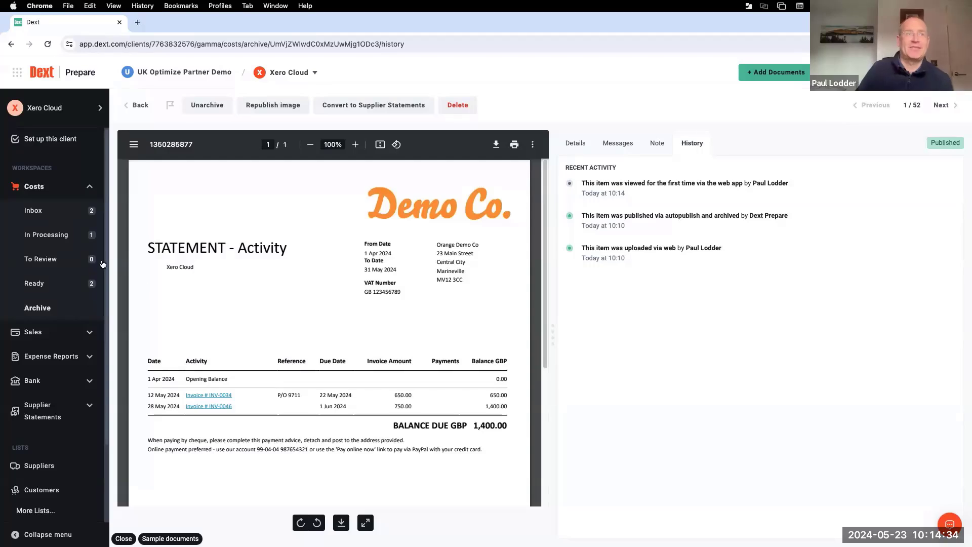
Step: Open the Oranges Demo Co item dated 31 May 2024 from the costs inbox and examine its details
left_click(64, 213)
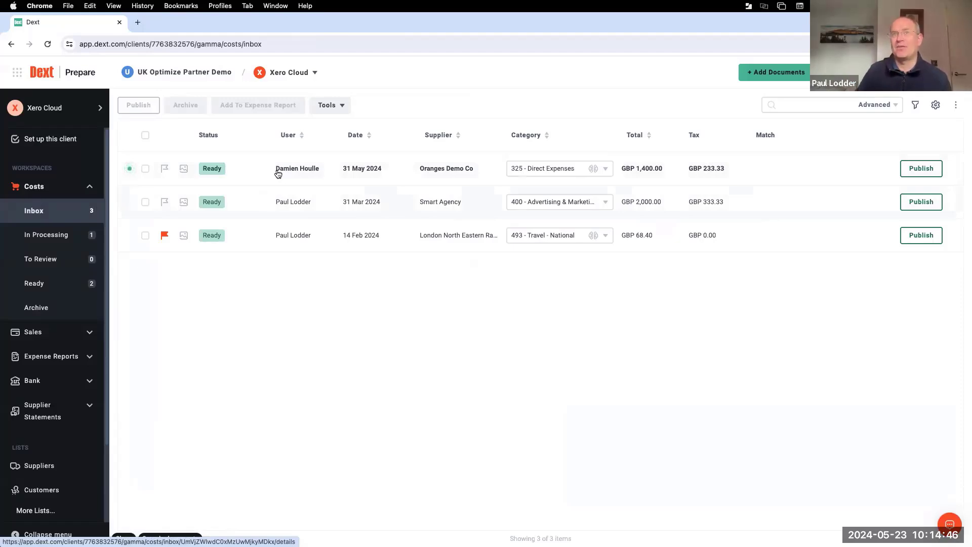
left_click(303, 168)
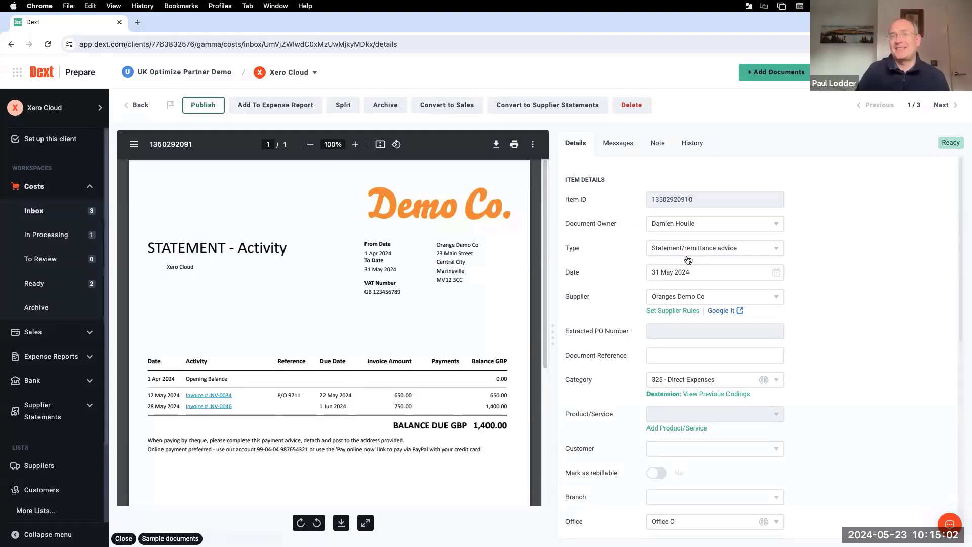
scroll(594, 319, "down", 3)
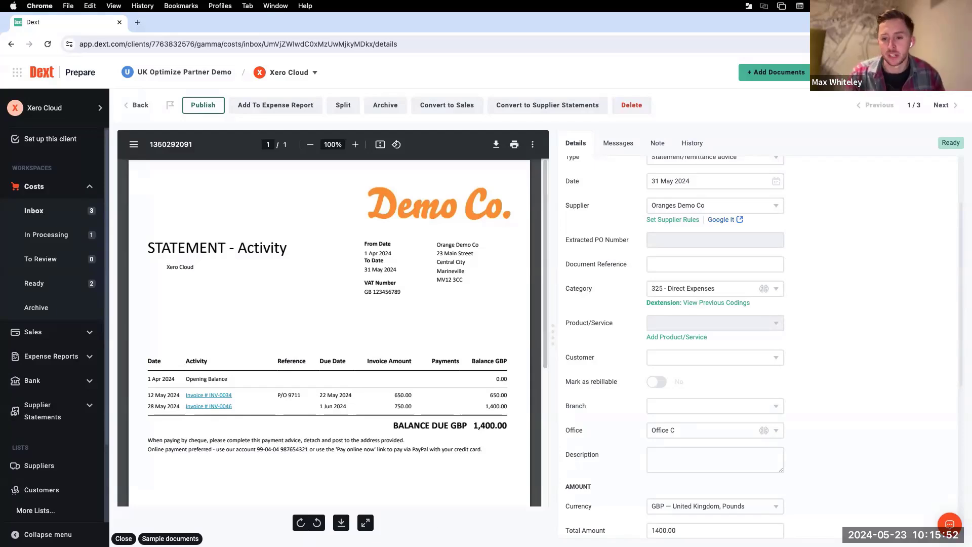
mouse_move(421, 534)
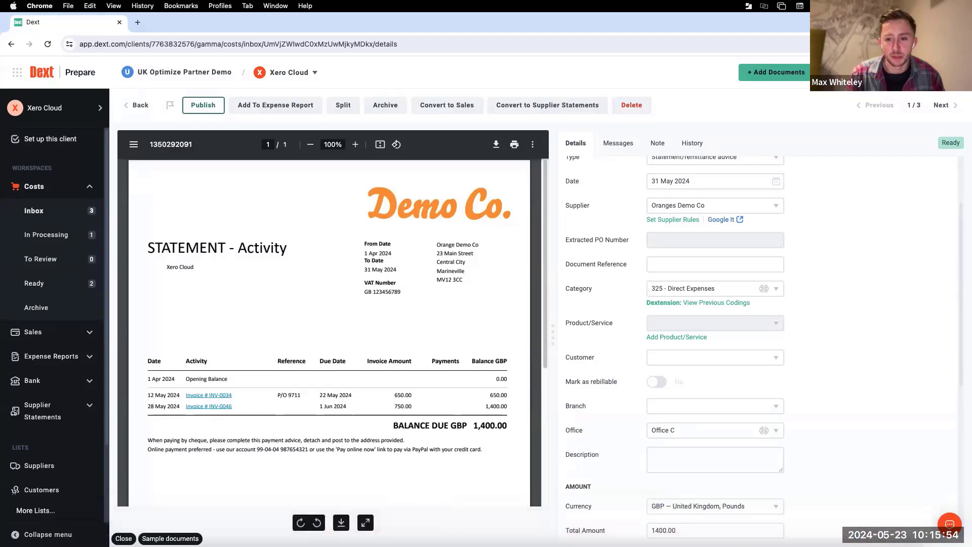